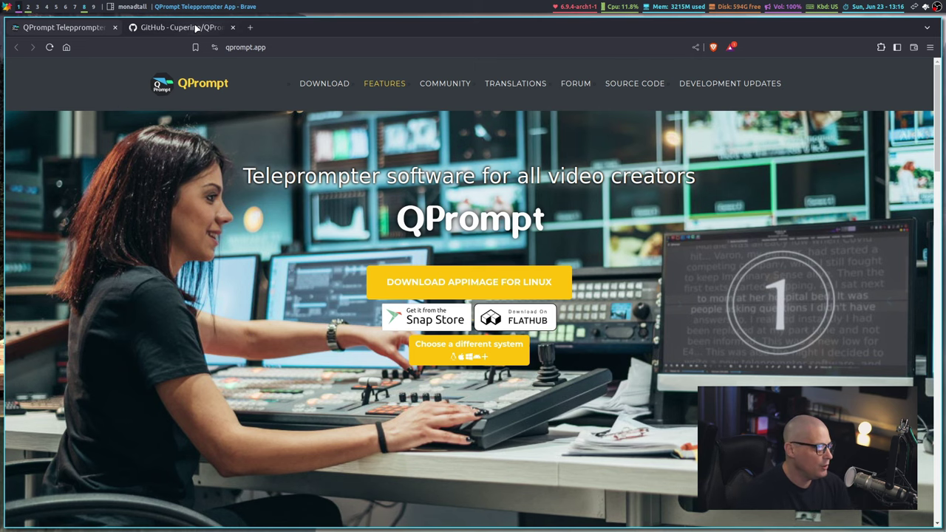
# Step: Look over the QPrompt-Teleprompter repository page on GitHub, including its files, languages and readme
pyautogui.click(155, 30)
pyautogui.scroll(-3, 856, 218)
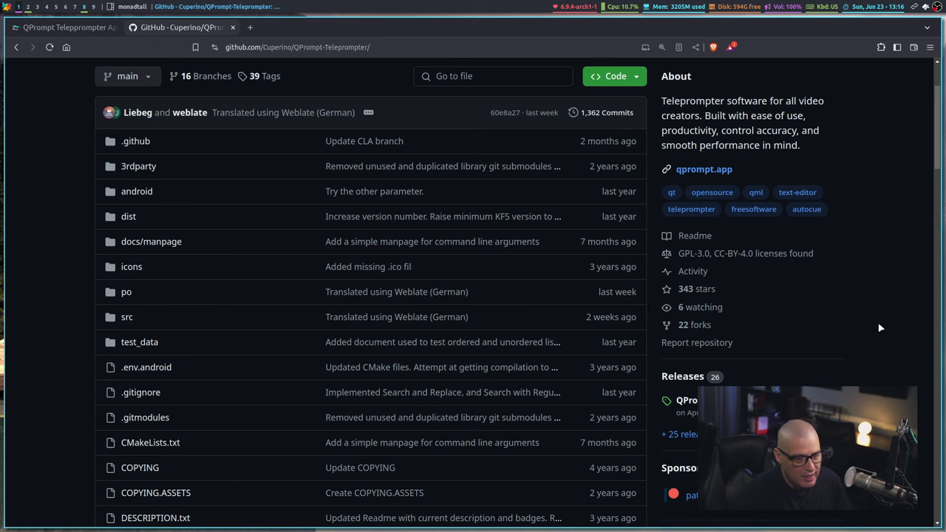
pyautogui.scroll(-6, 879, 328)
pyautogui.scroll(-3, 879, 327)
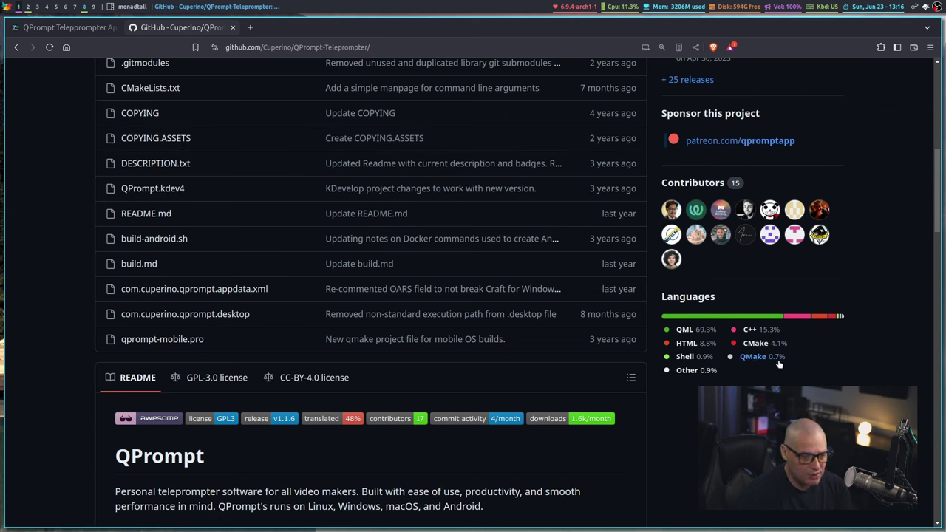
pyautogui.scroll(6, 473, 296)
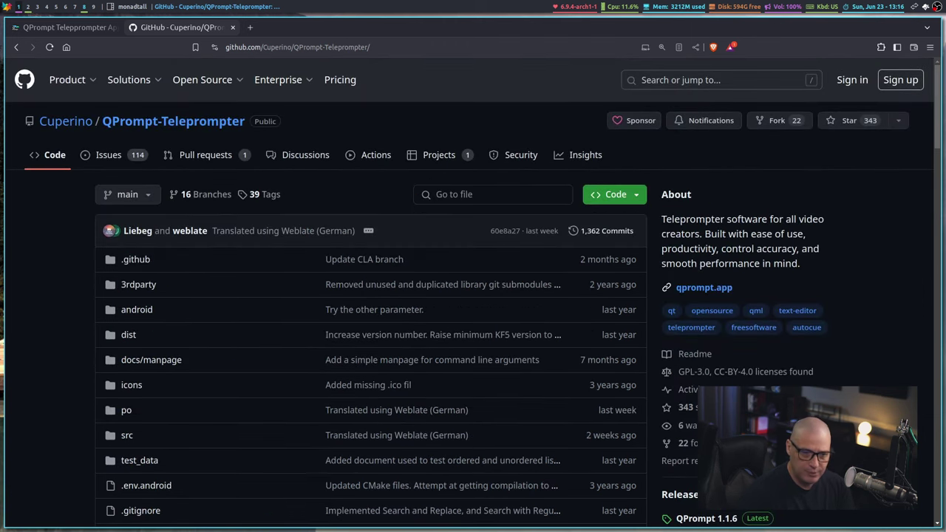
# Step: Switch to the empty workspace and launch QPrompt by searching for "qprompt"
pyautogui.press('super+1')
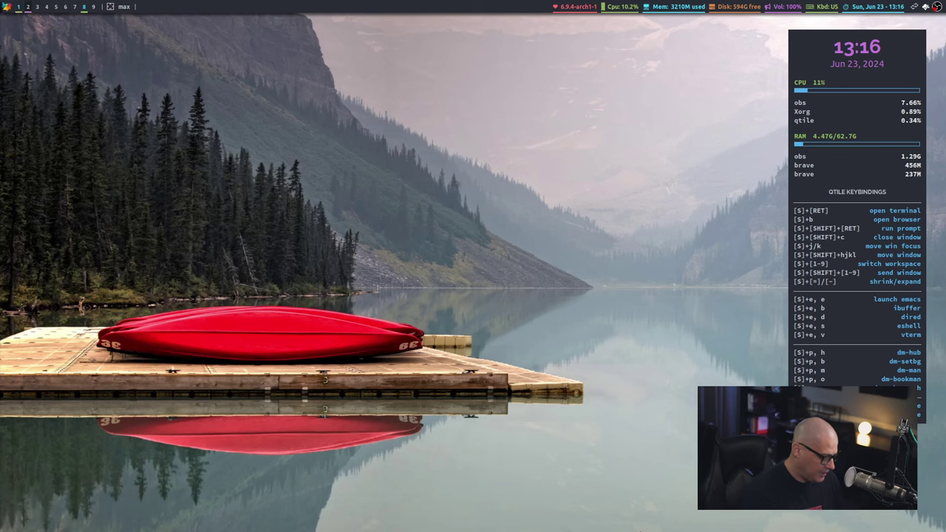
pyautogui.press('super+shift+Return')
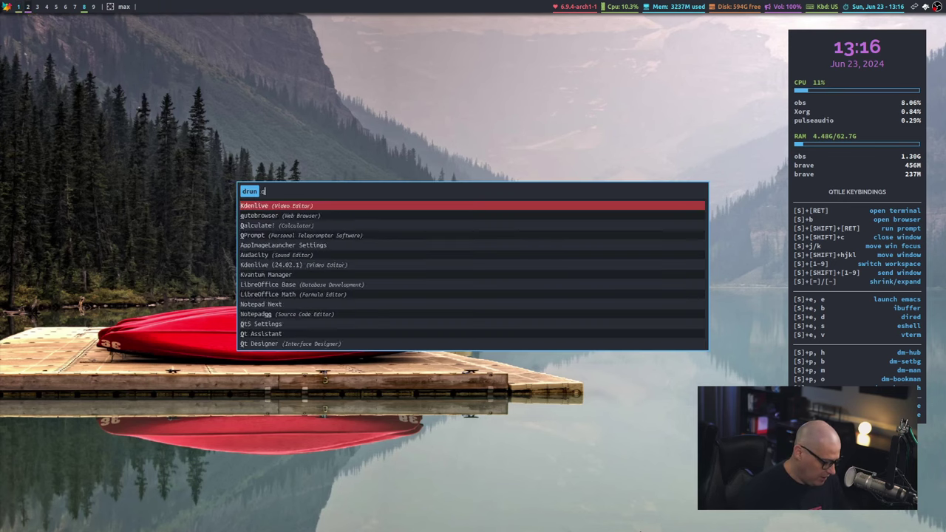
pyautogui.write('qprompt')
pyautogui.press('Return')
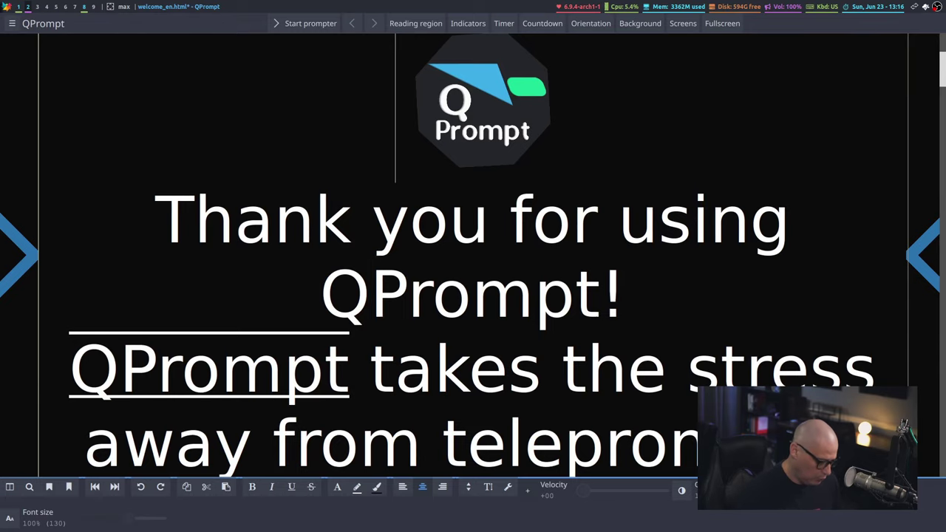
# Step: Change the workspace layout to monadtall and make the QPrompt window float over the desktop
pyautogui.press('super+Tab')
pyautogui.press('super+t')
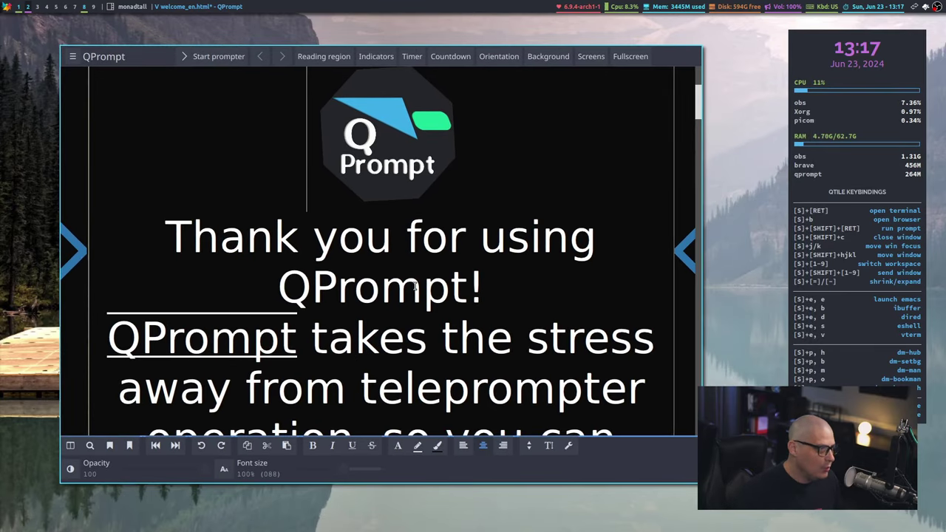
pyautogui.press('super+shift+l')
pyautogui.press('super+shift+h')
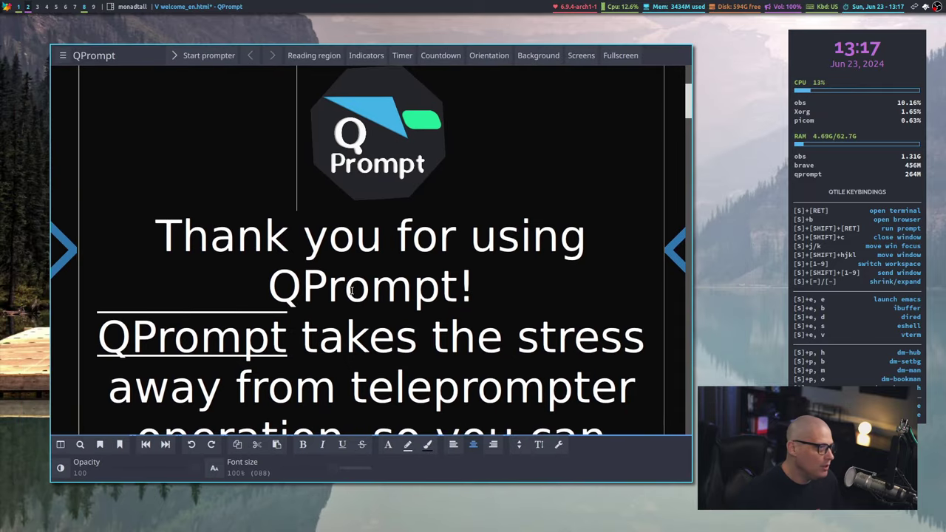
# Step: Show QPrompt in fullscreen and leave fullscreen again
pyautogui.click(620, 56)
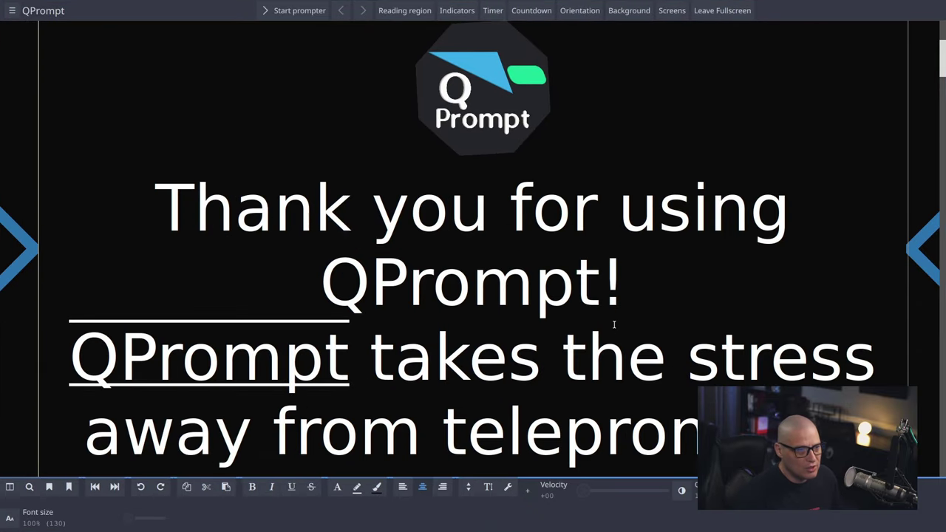
pyautogui.click(720, 10)
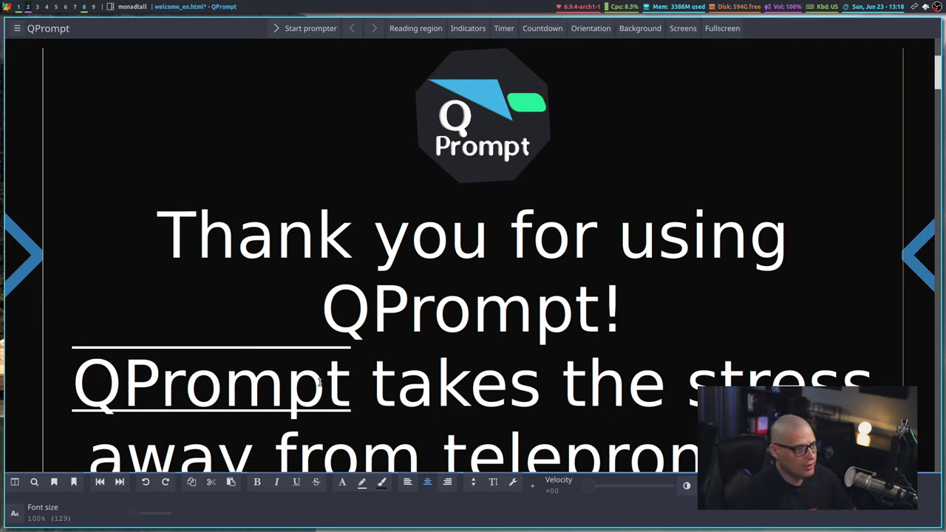
# Step: Look through the welcome script from the logo to the "Our goal" paragraph and return to its beginning
pyautogui.click(432, 130)
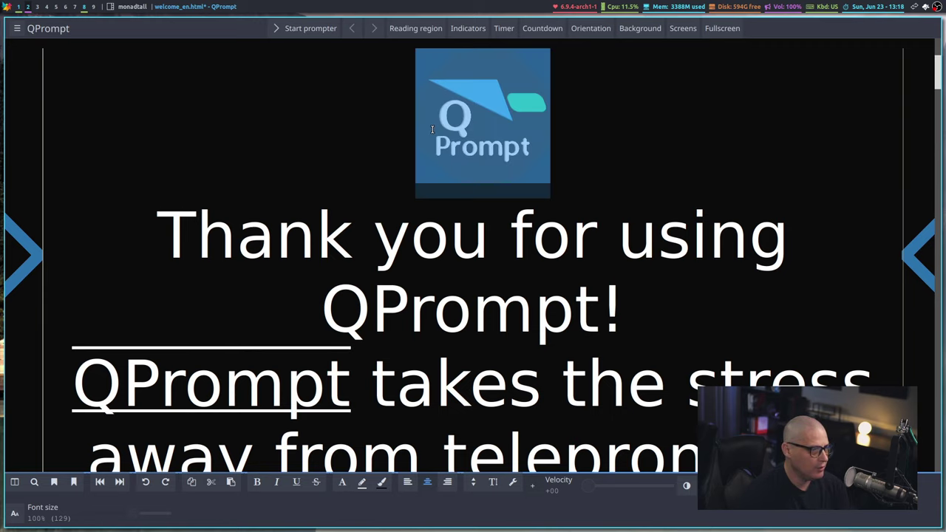
pyautogui.click(575, 146)
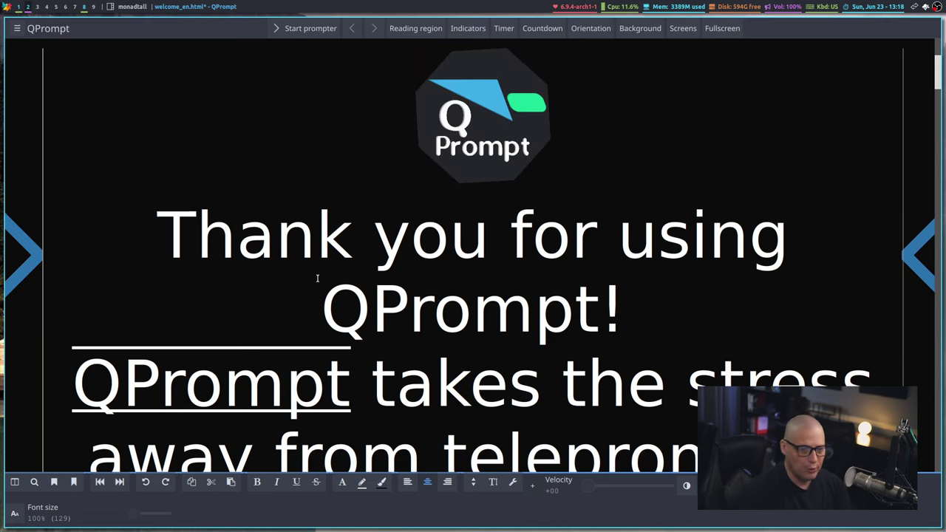
pyautogui.scroll(-1, 318, 278)
pyautogui.scroll(-8, 319, 279)
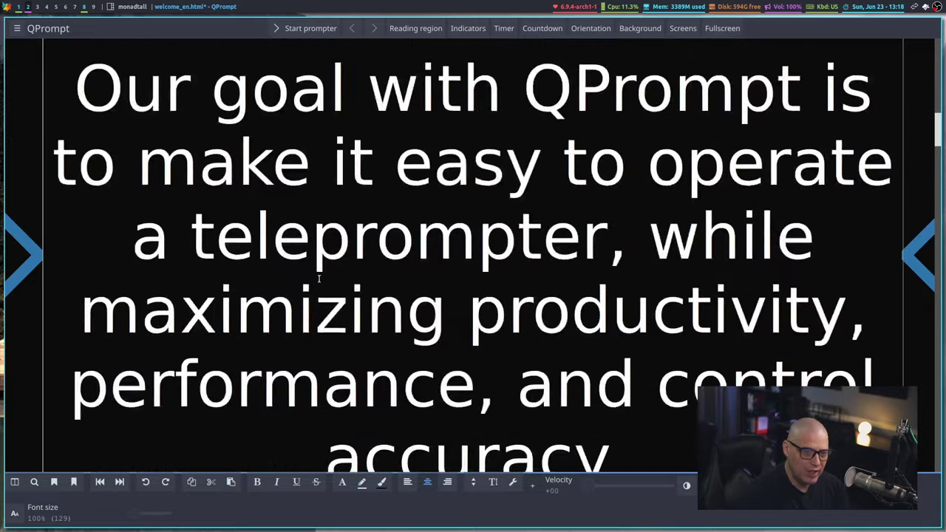
pyautogui.scroll(9, 319, 279)
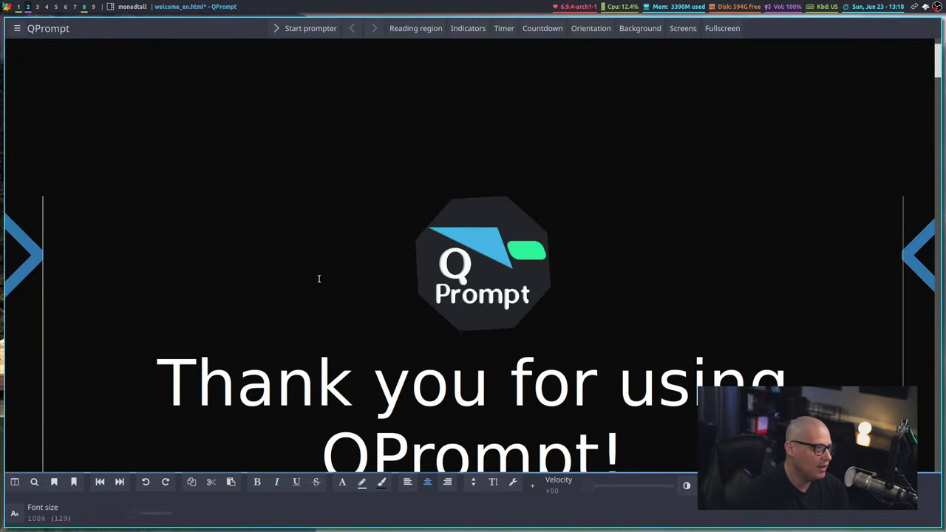
pyautogui.scroll(1, 318, 278)
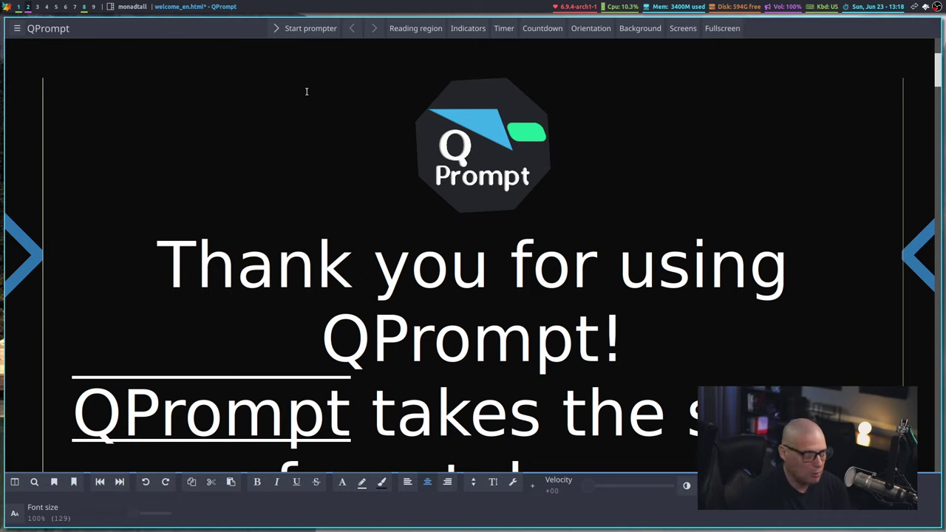
# Step: Run the welcome script in the prompter at a velocity of +05, and return to edit mode
pyautogui.click(286, 35)
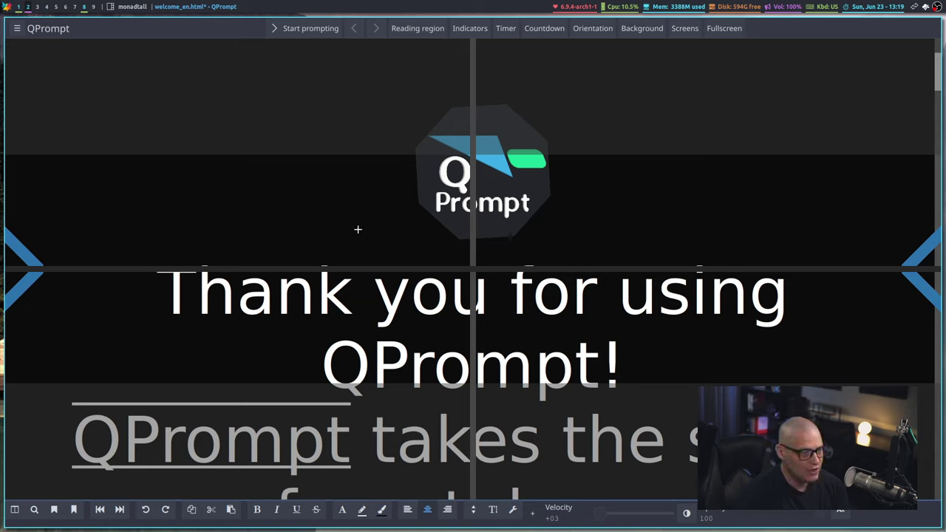
pyautogui.click(275, 29)
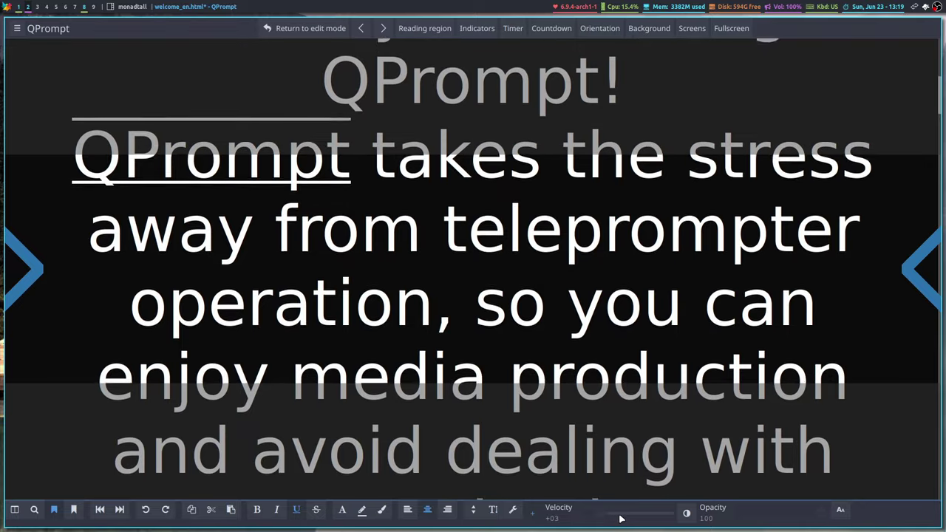
pyautogui.scroll(2, 606, 518)
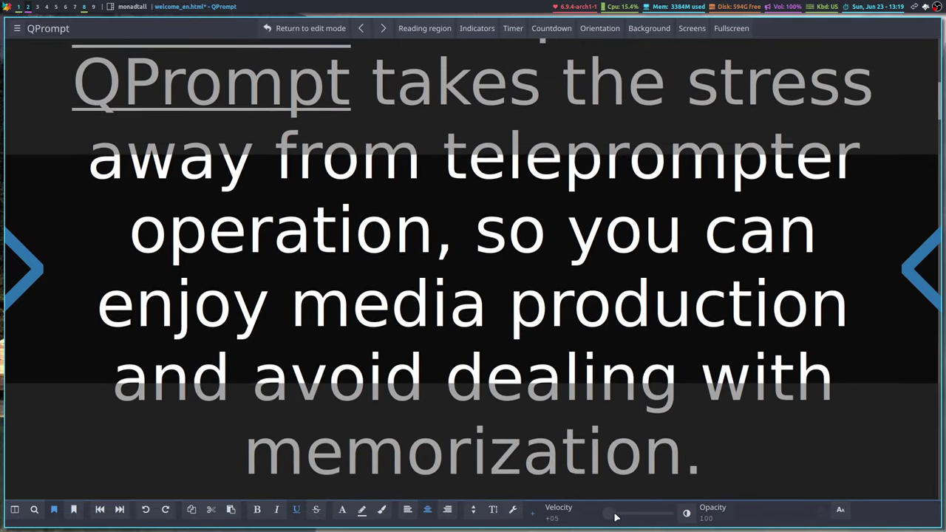
pyautogui.moveTo(616, 518)
pyautogui.mouseDown()
pyautogui.moveTo(649, 519)
pyautogui.moveTo(607, 520)
pyautogui.mouseUp()
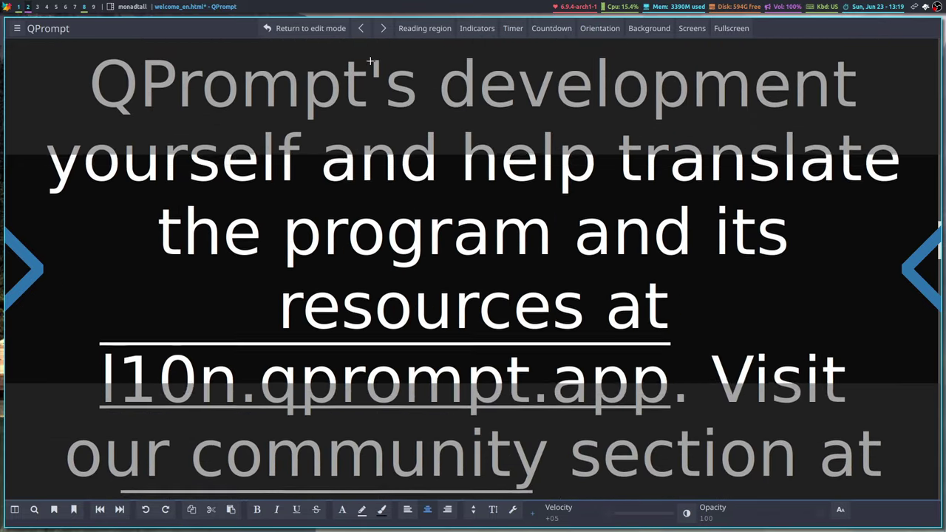
pyautogui.click(304, 28)
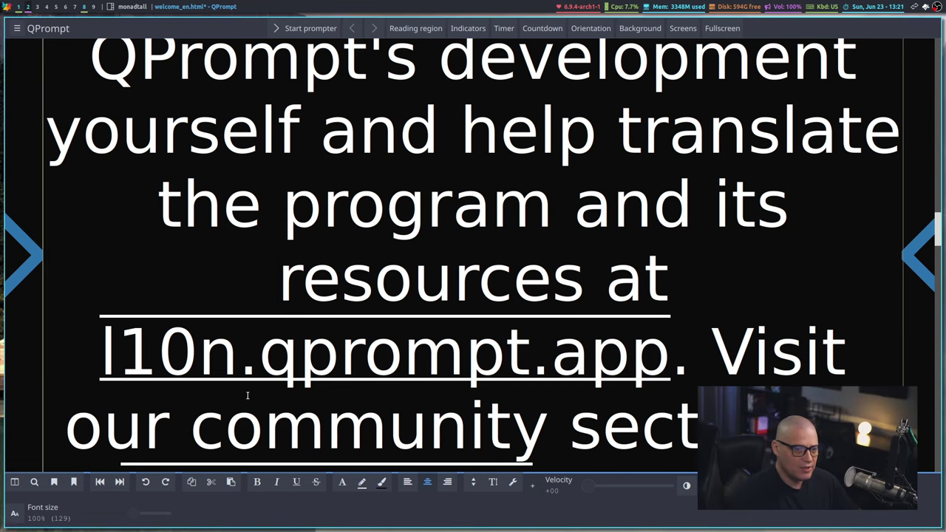
# Step: Select the l10n.qprompt.app text in the script and jump to its entry in the marker list
pyautogui.moveTo(111, 341); pyautogui.dragTo(667, 353)
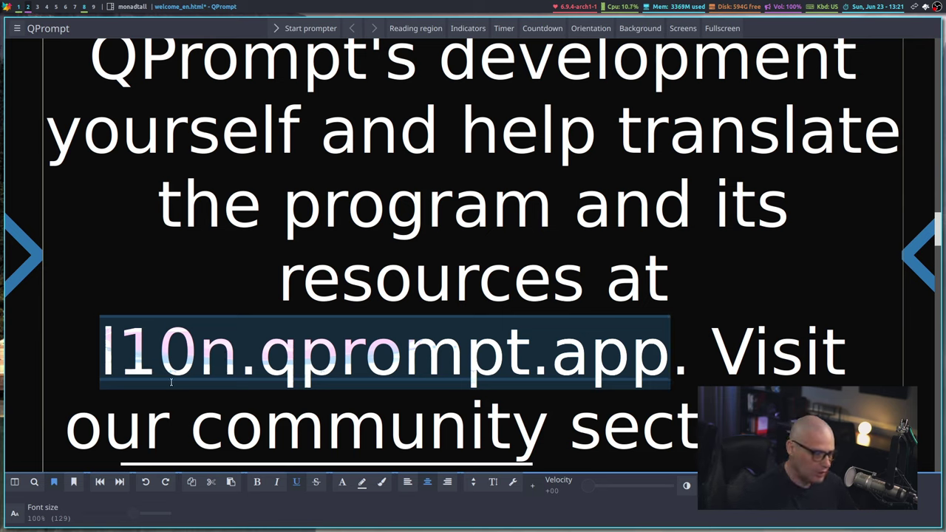
pyautogui.click(16, 486)
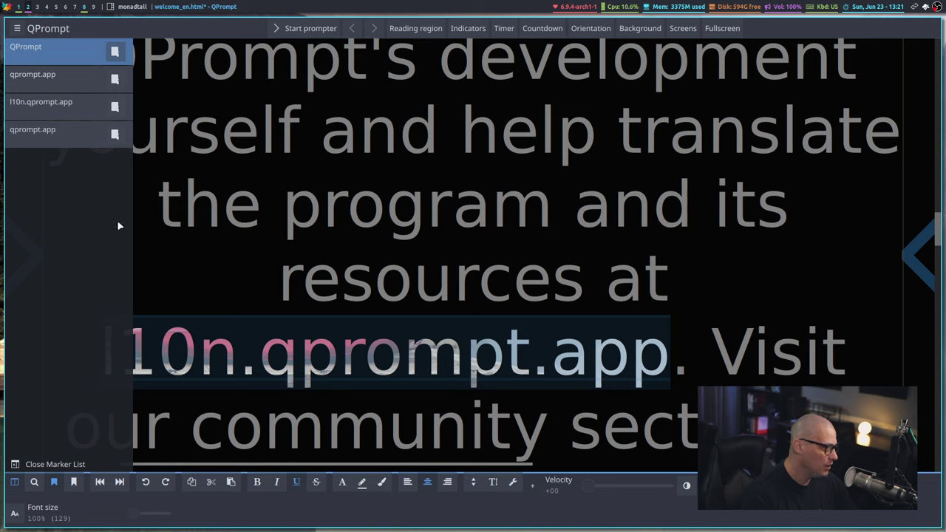
pyautogui.click(60, 112)
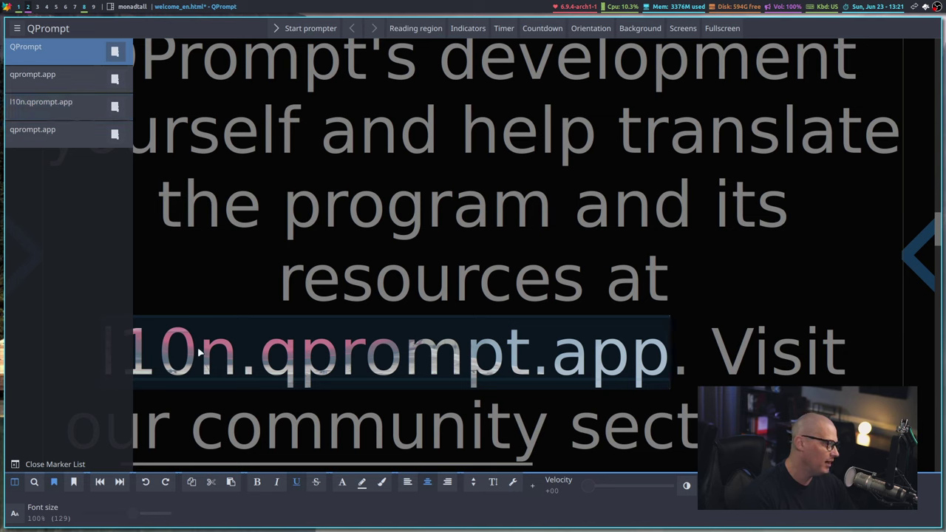
pyautogui.moveTo(106, 357); pyautogui.dragTo(231, 356)
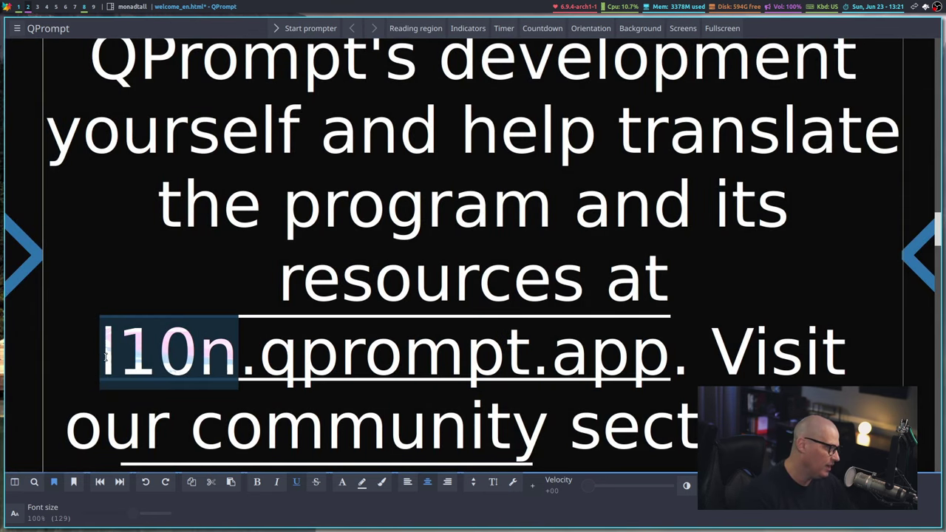
pyautogui.click(15, 482)
pyautogui.click(74, 105)
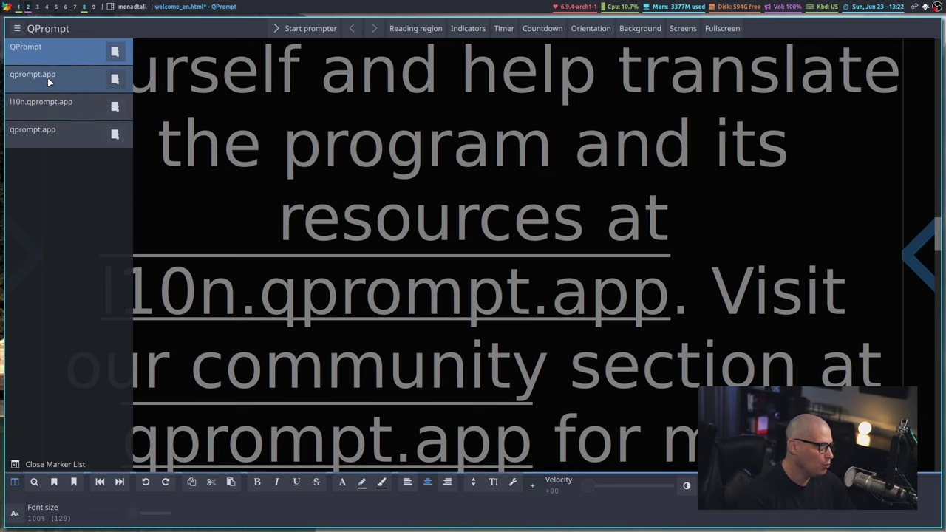
# Step: Jump to the first qprompt.app marker and the QPrompt marker, and close the marker list
pyautogui.click(49, 80)
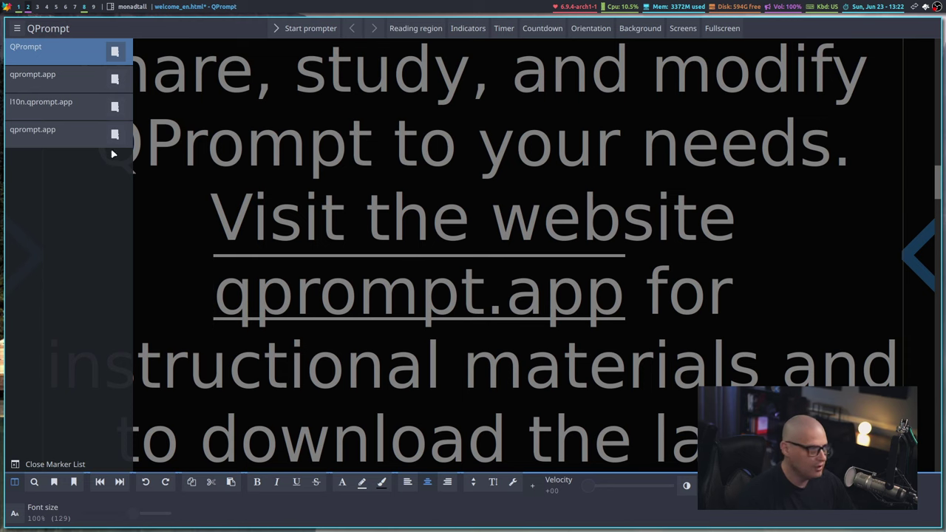
pyautogui.click(36, 54)
pyautogui.click(204, 298)
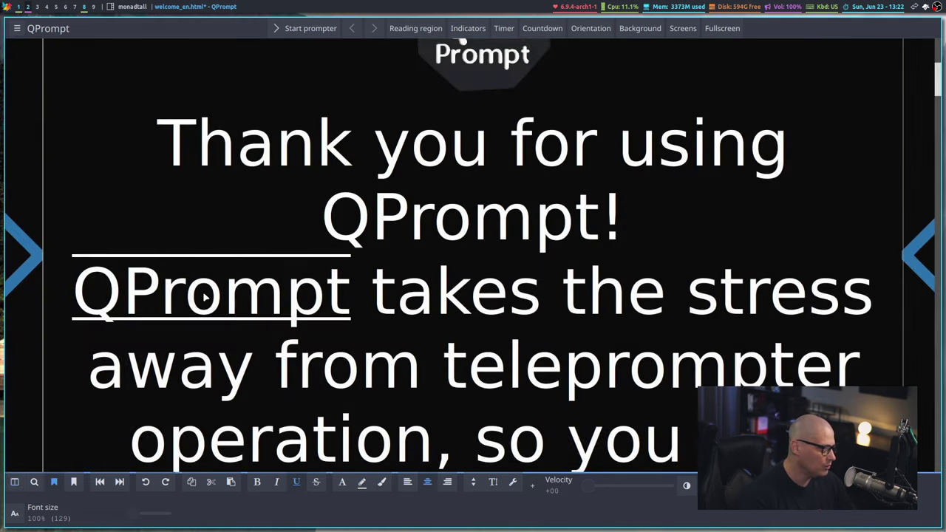
# Step: Set a marker on the words "Our goal" at the start of the paragraph about QPrompt's purpose
pyautogui.moveTo(92, 291); pyautogui.dragTo(353, 296)
pyautogui.scroll(1, 256, 271)
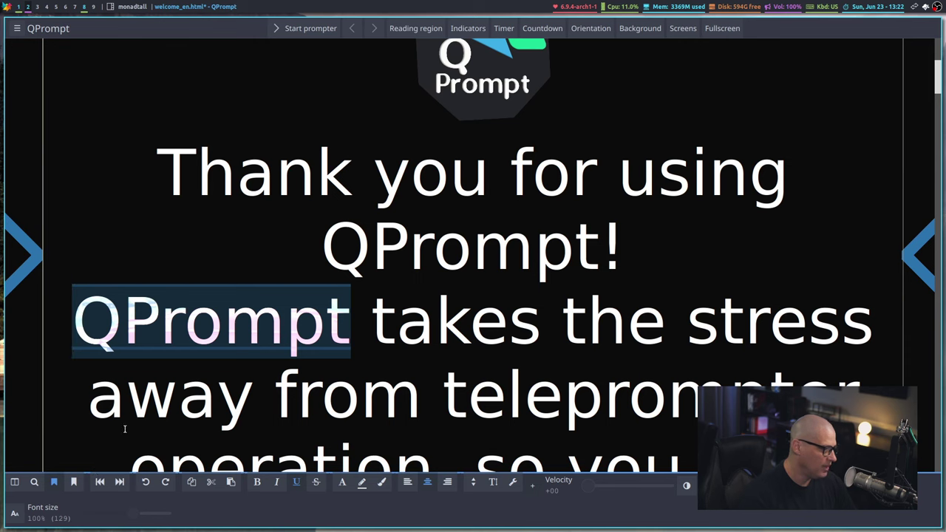
pyautogui.scroll(-10, 125, 426)
pyautogui.scroll(-4, 179, 375)
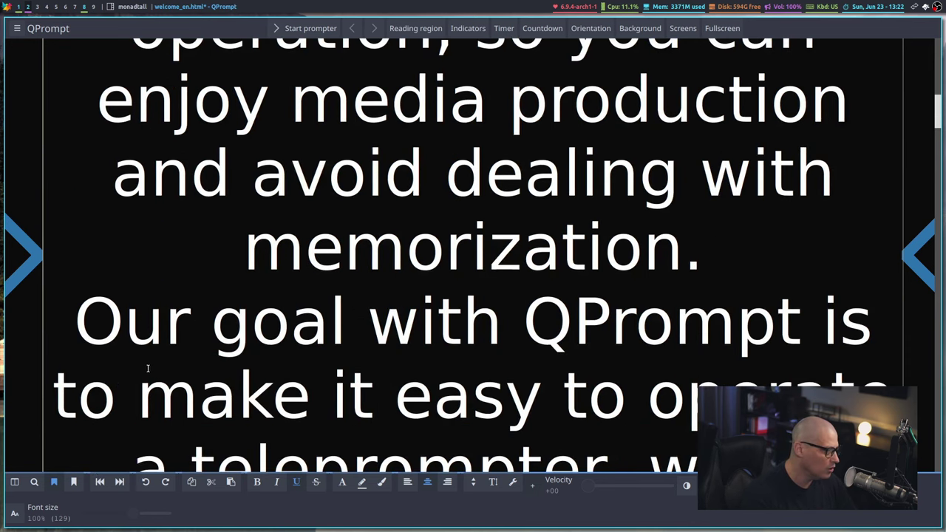
pyautogui.moveTo(70, 312); pyautogui.dragTo(355, 338)
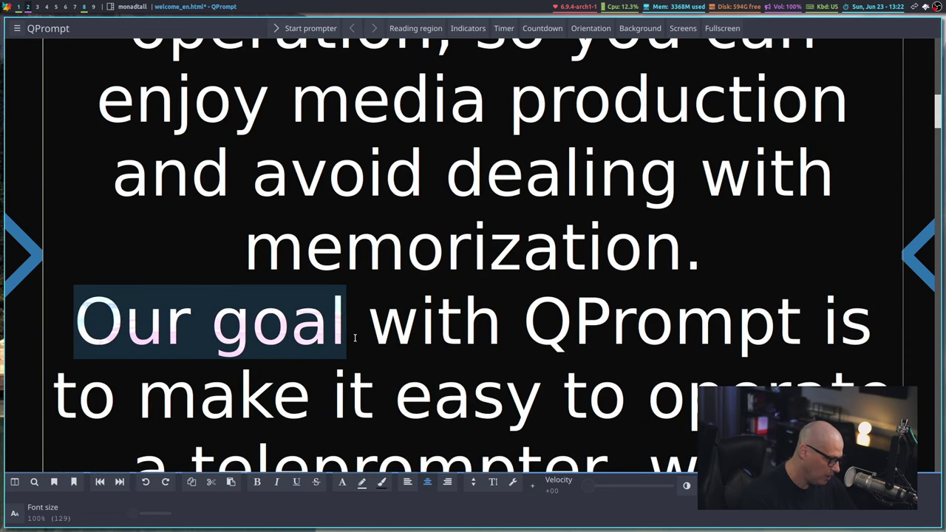
pyautogui.click(55, 482)
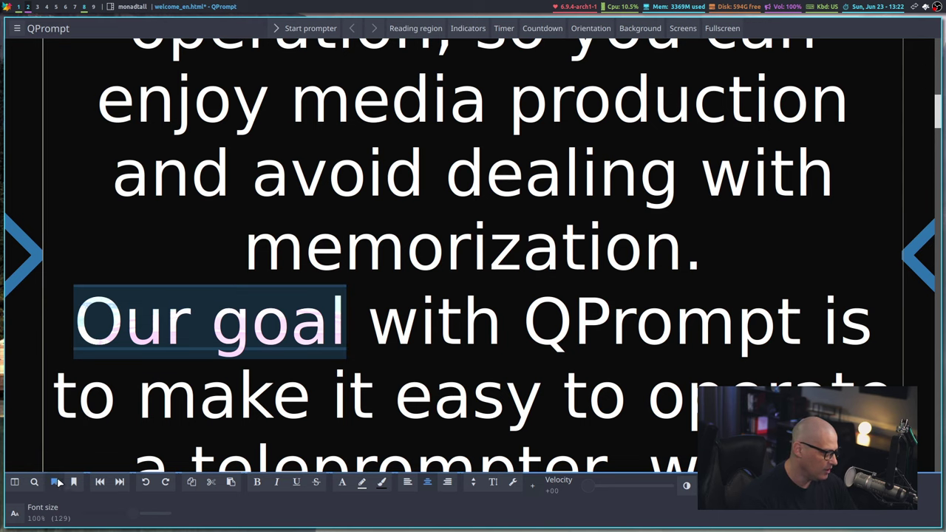
# Step: Jump to the QPrompt and "Our goal" markers from the marker list, and go back to the previous marker
pyautogui.click(14, 482)
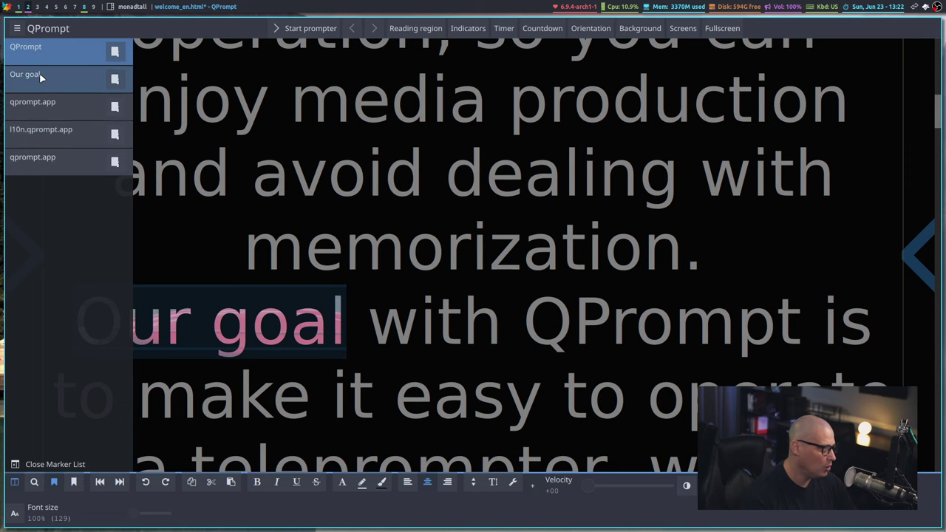
pyautogui.click(41, 50)
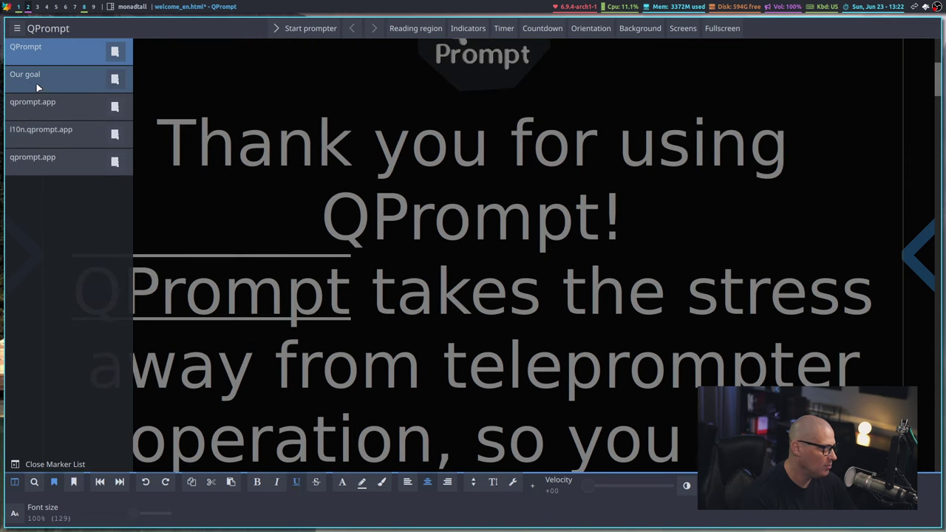
pyautogui.click(26, 77)
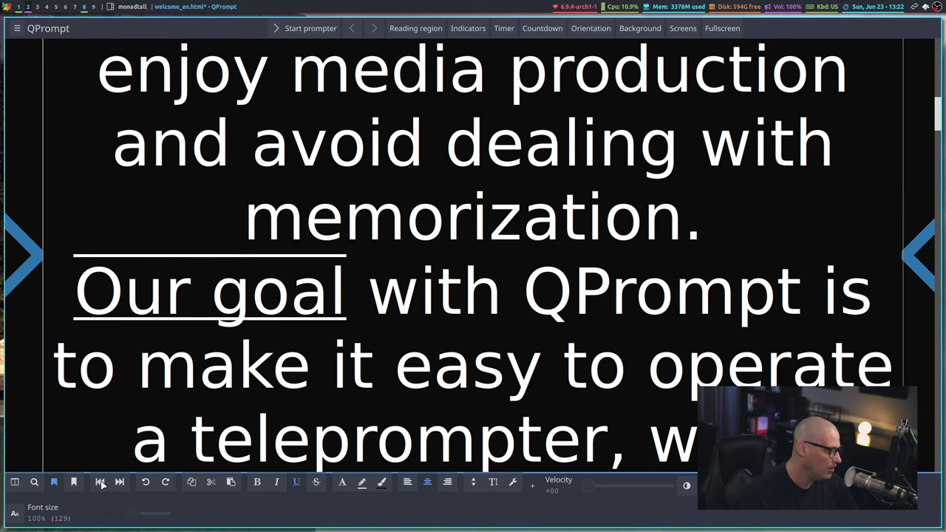
pyautogui.click(101, 482)
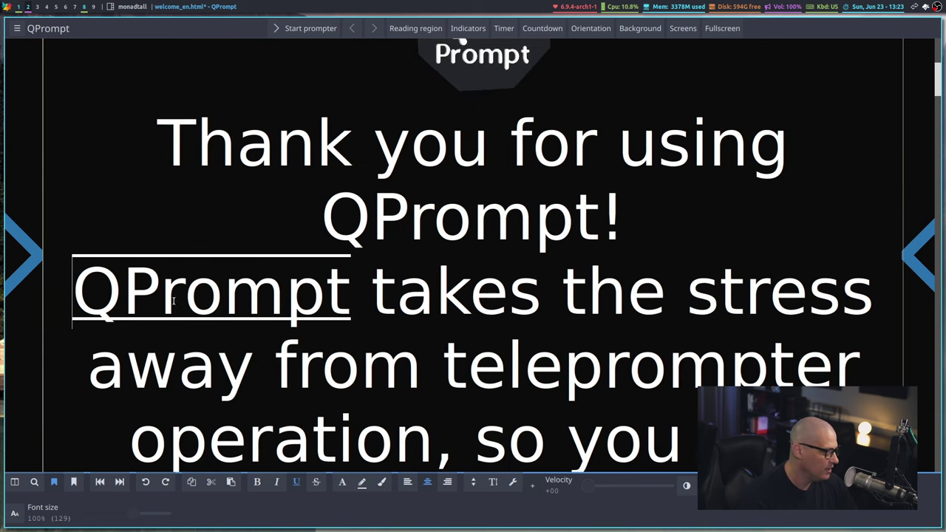
# Step: Advance marker by marker through "Our goal" to the first qprompt.app marker, and return to the start of the script
pyautogui.click(120, 482)
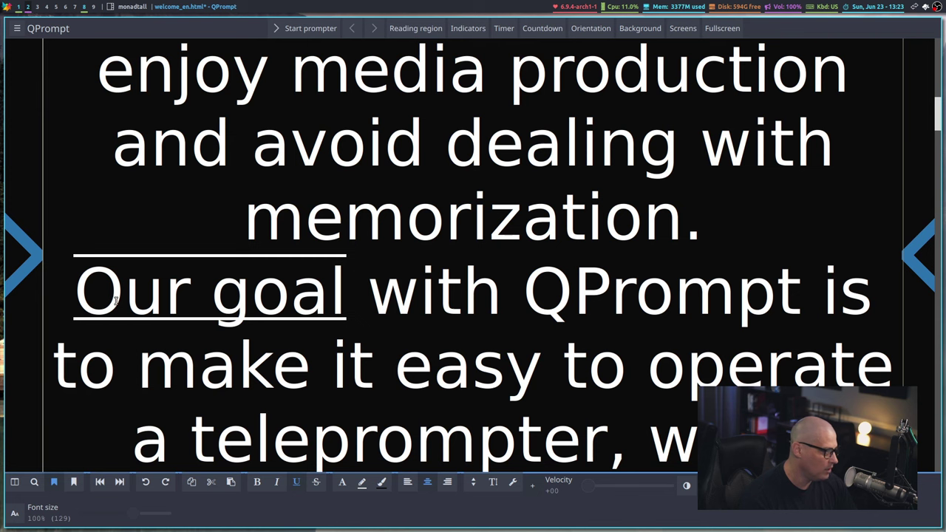
pyautogui.click(118, 488)
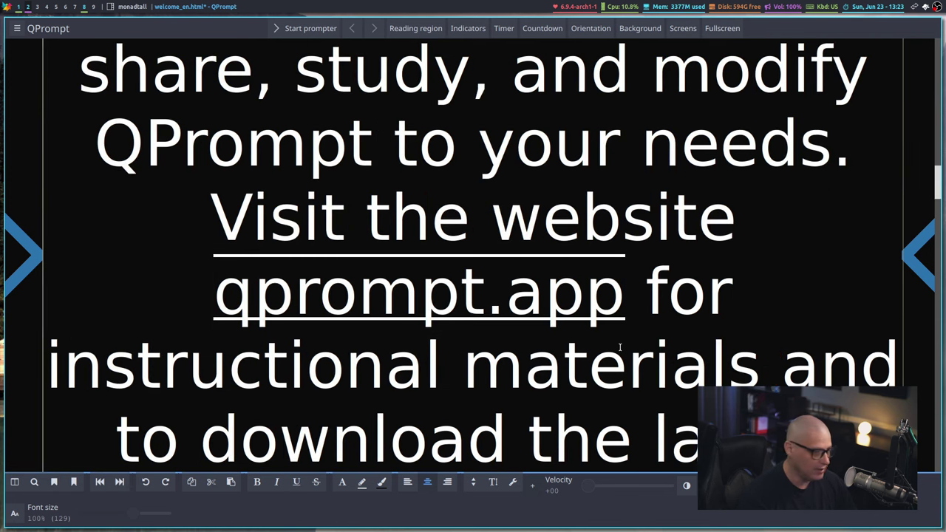
pyautogui.scroll(3, 937, 175)
pyautogui.moveTo(936, 176); pyautogui.dragTo(704, 68)
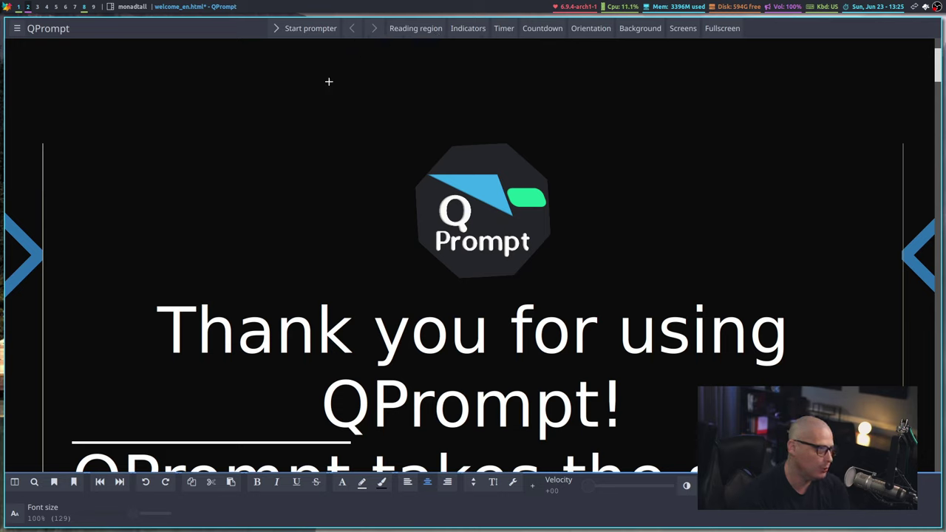
# Step: Show the teleprompter in fullscreen and return to the windowed view
pyautogui.click(722, 28)
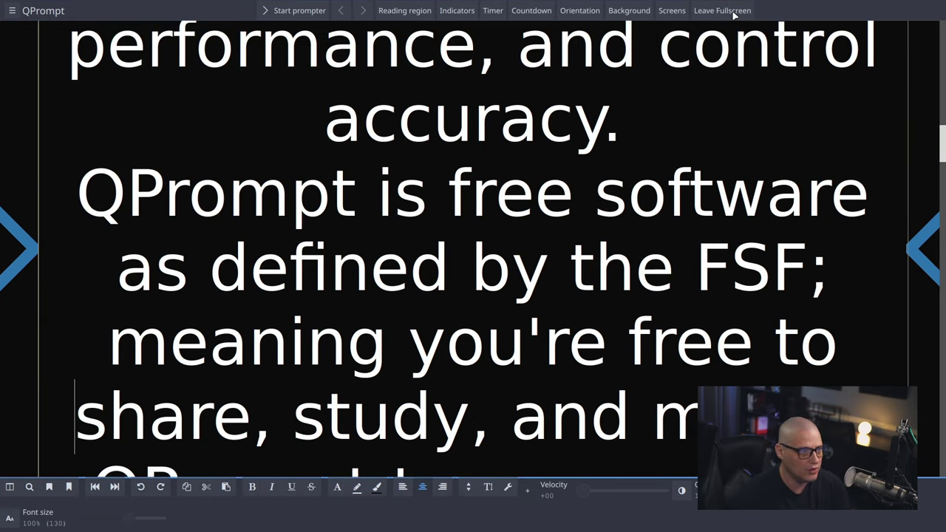
pyautogui.click(734, 13)
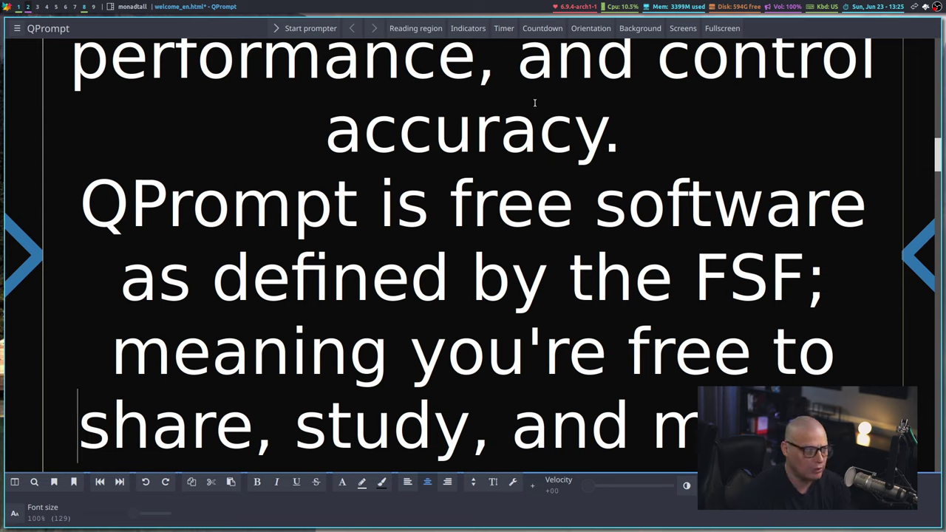
# Step: Examine the countdown options and the Countdown Setup duration settings, and close the setup without changes
pyautogui.click(529, 29)
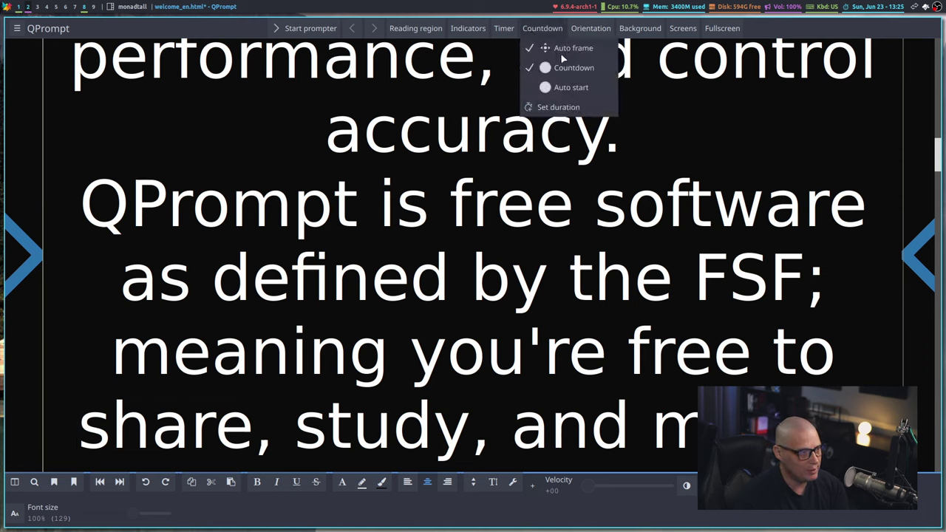
pyautogui.click(558, 108)
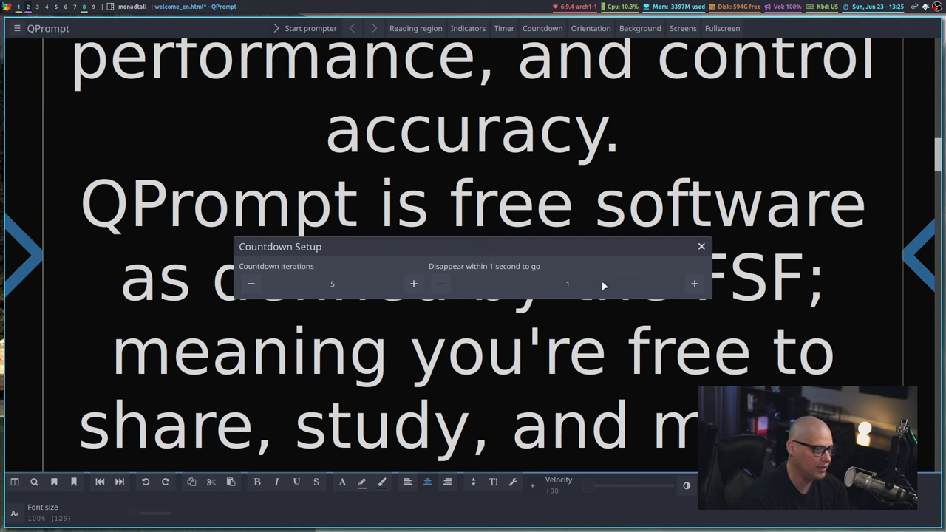
pyautogui.click(701, 247)
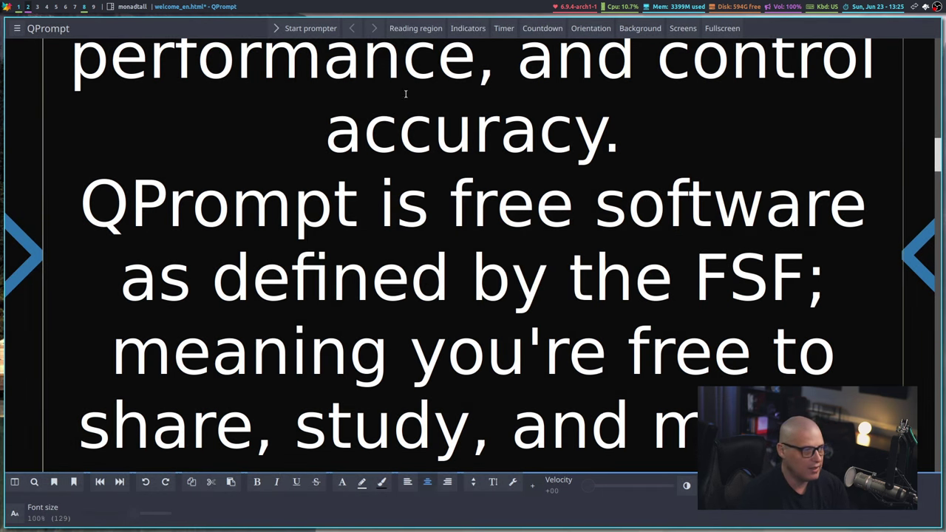
# Step: Start the prompter, run the countdown into scrolling playback, and return to edit mode
pyautogui.click(278, 29)
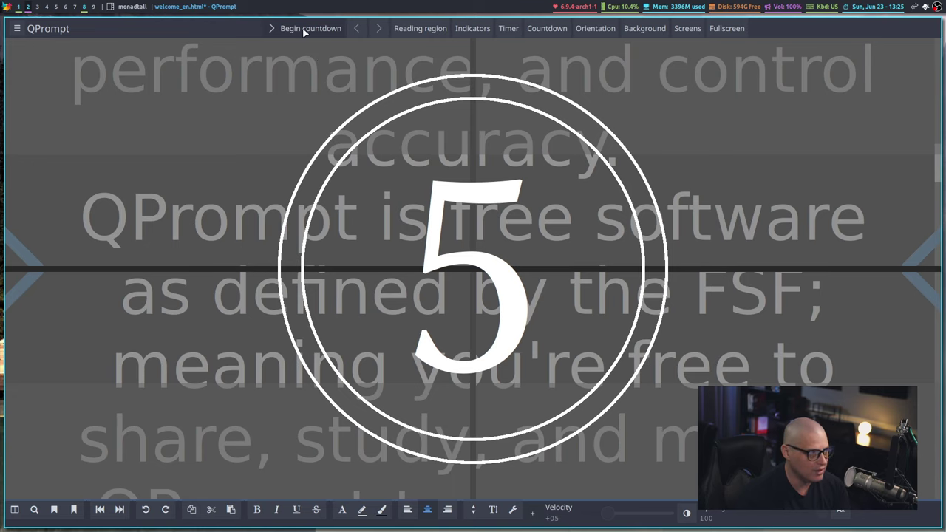
pyautogui.click(303, 30)
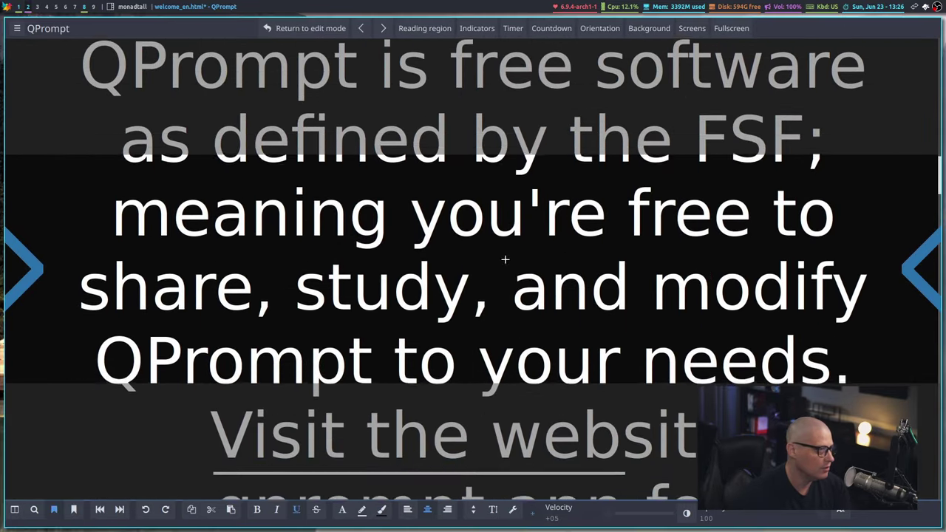
pyautogui.press('Escape')
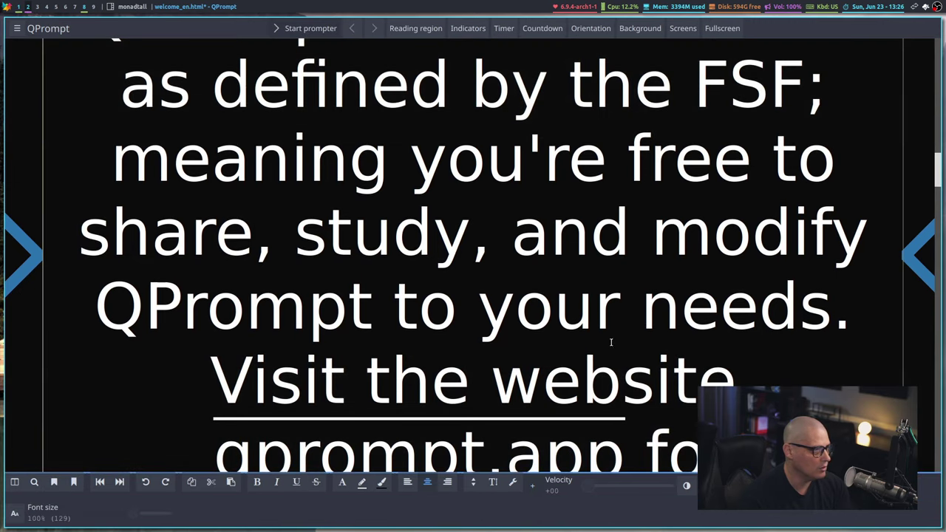
# Step: Enable timers and turn on the stopwatch for the prompter
pyautogui.click(499, 30)
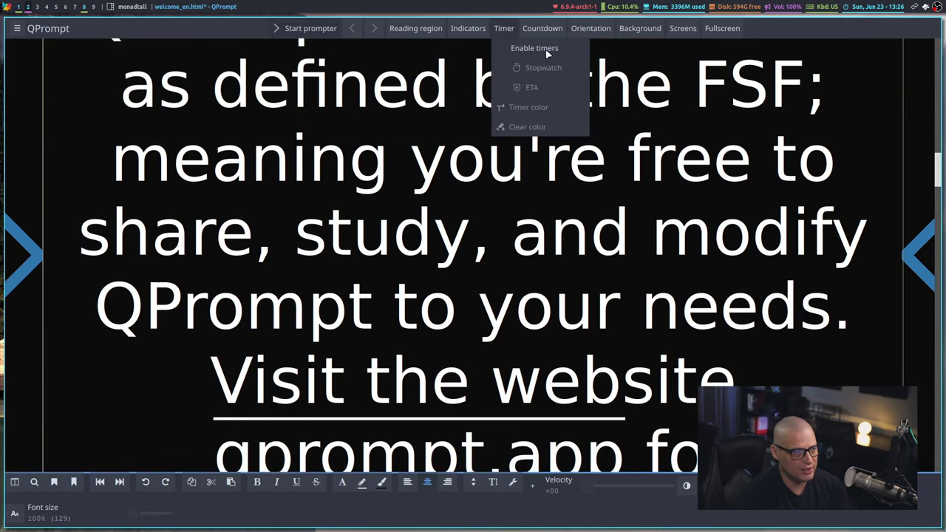
pyautogui.click(547, 51)
pyautogui.click(504, 29)
pyautogui.click(522, 69)
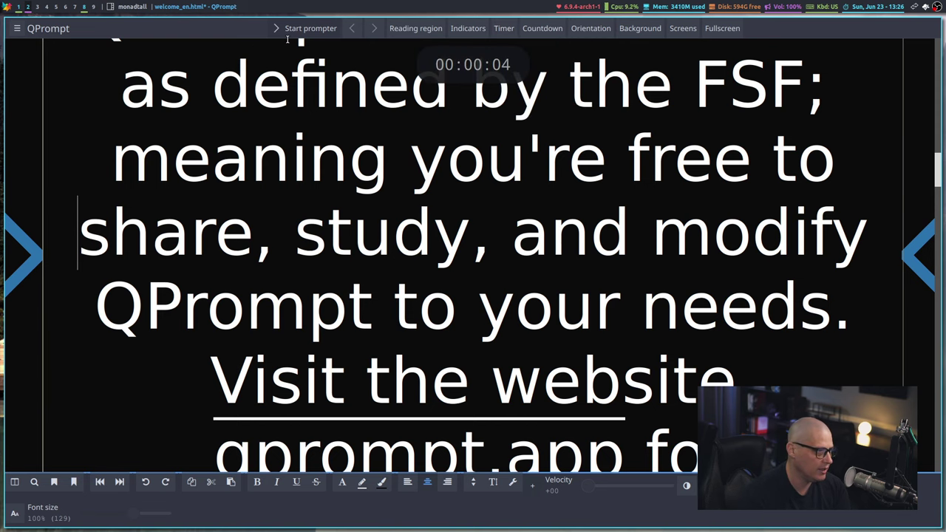
# Step: Run the prompter through its countdown with the stopwatch displayed, and return to edit mode
pyautogui.click(290, 29)
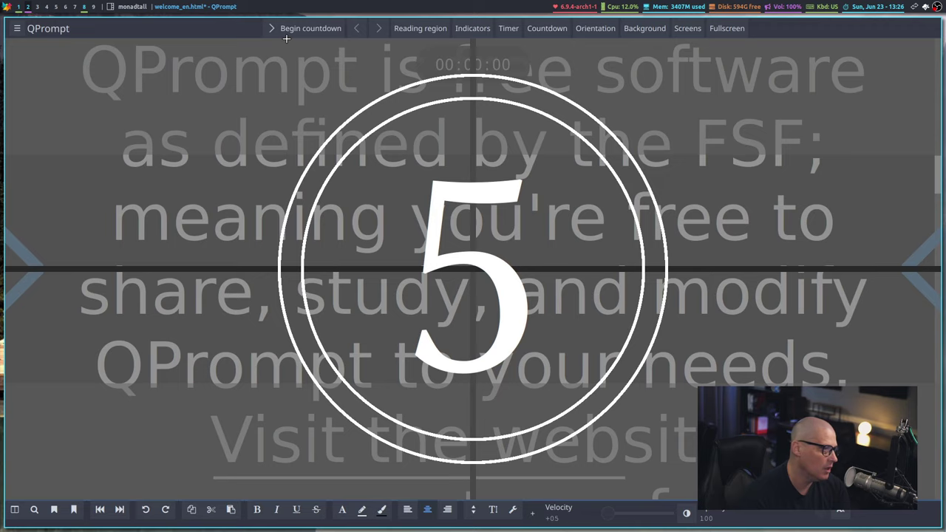
pyautogui.click(288, 39)
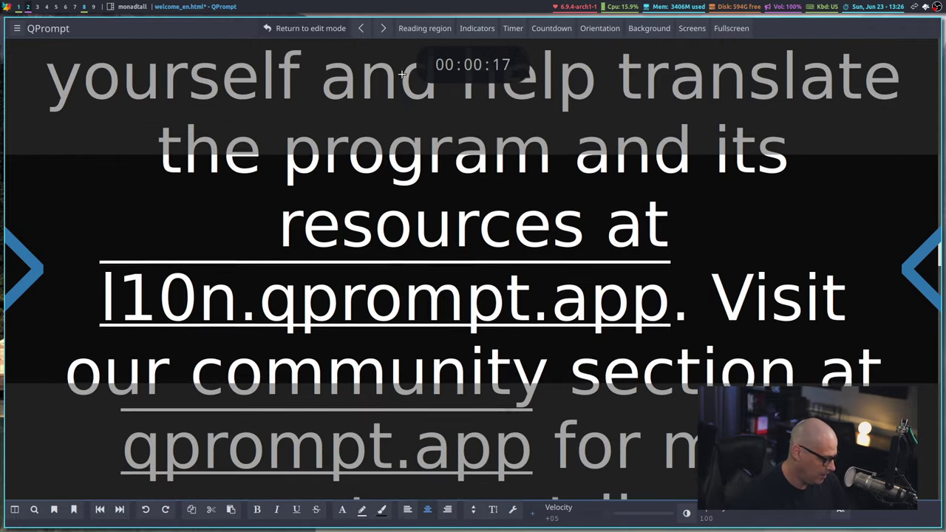
pyautogui.click(311, 28)
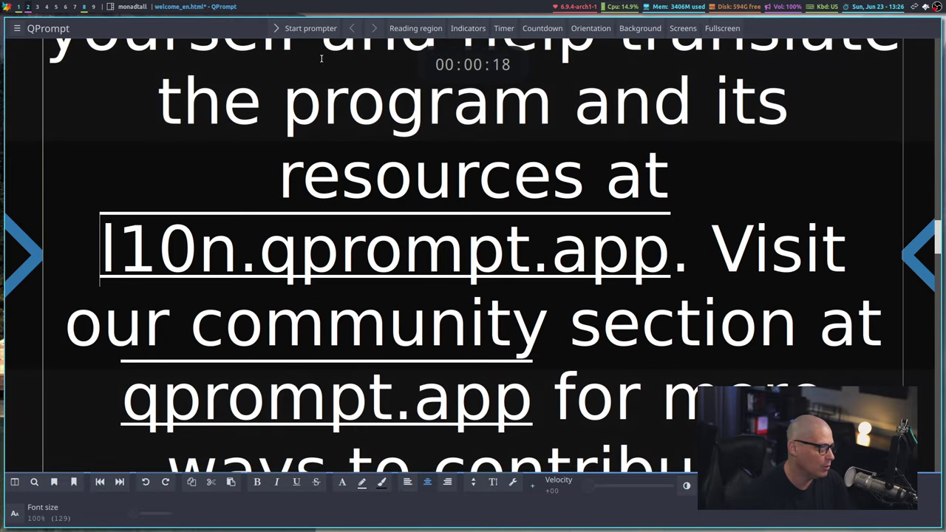
# Step: Review the Key Bindings under the Keyboard Inputs controls settings, and close the list
pyautogui.click(16, 29)
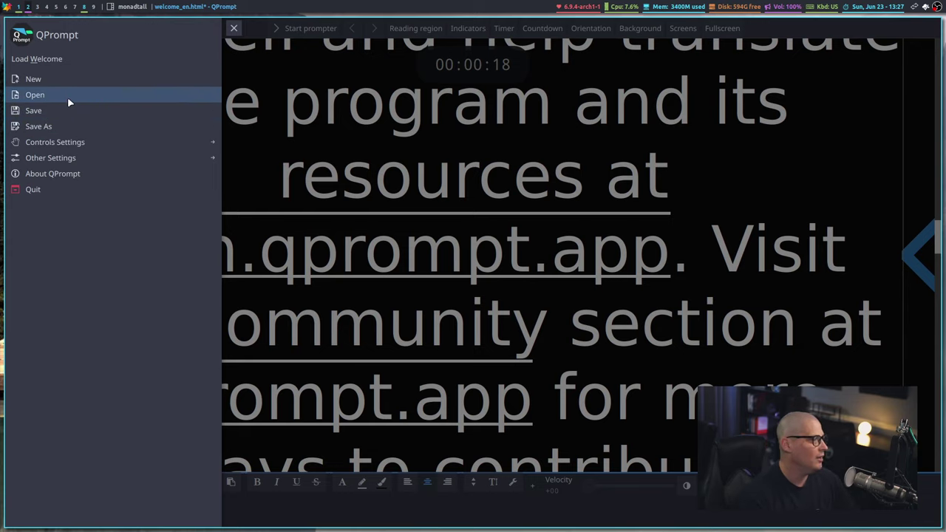
pyautogui.click(81, 148)
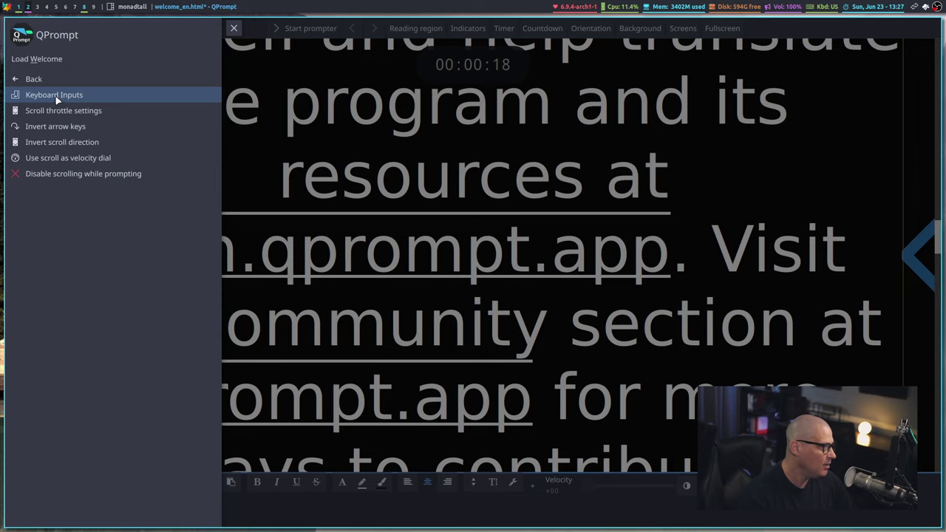
pyautogui.click(57, 99)
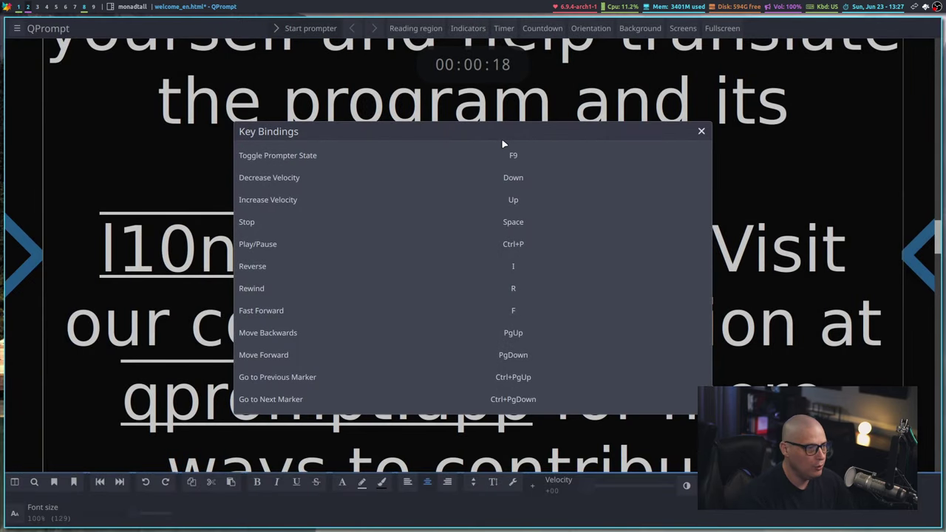
pyautogui.click(702, 131)
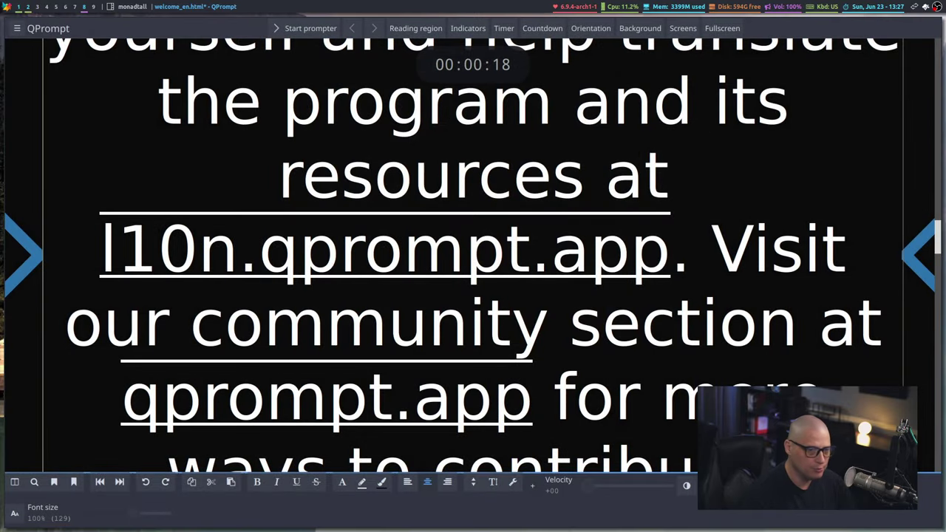
# Step: Switch to fullscreen and search the script for "qprompt", then clear and close the search
pyautogui.press('F11')
pyautogui.scroll(4, 323, 386)
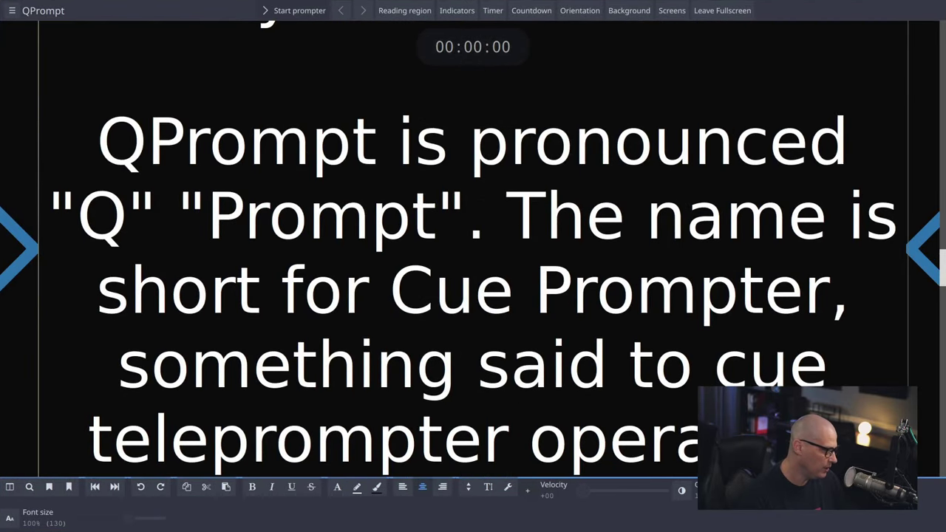
pyautogui.click(29, 487)
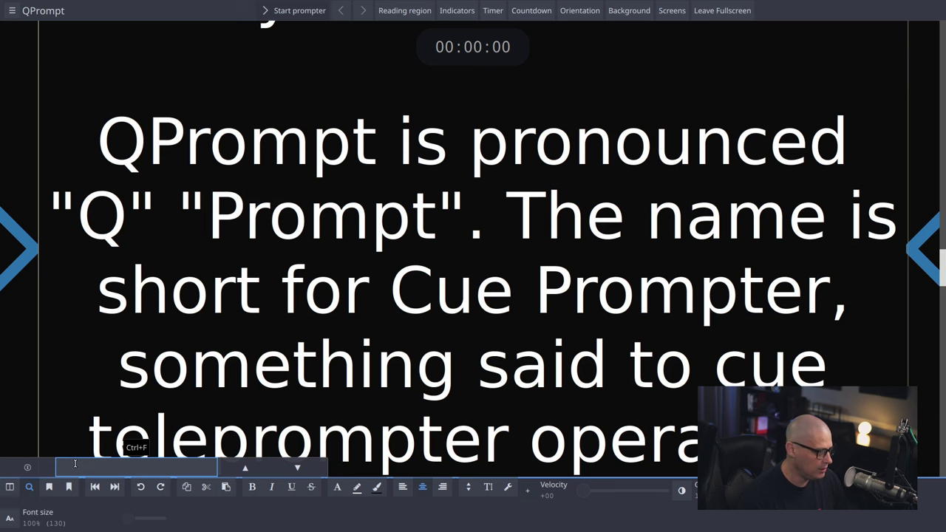
pyautogui.write('qprompt')
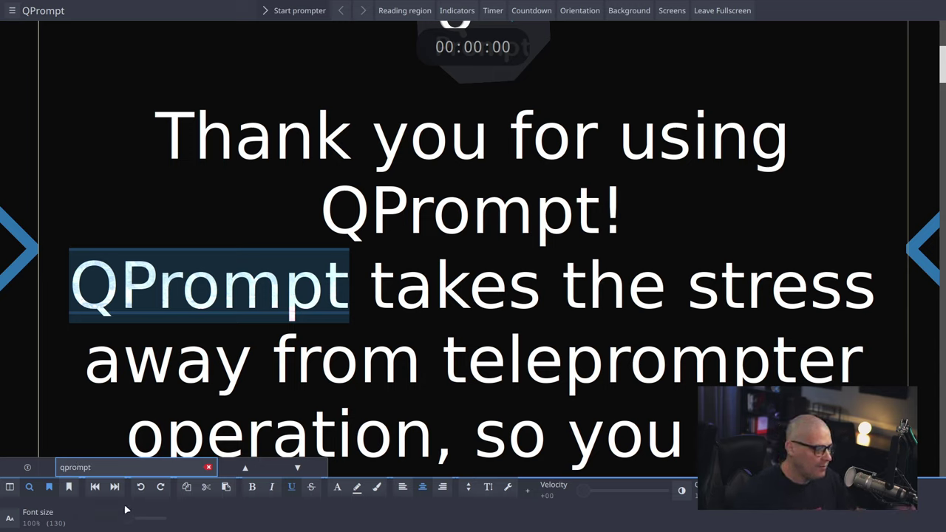
pyautogui.click(207, 468)
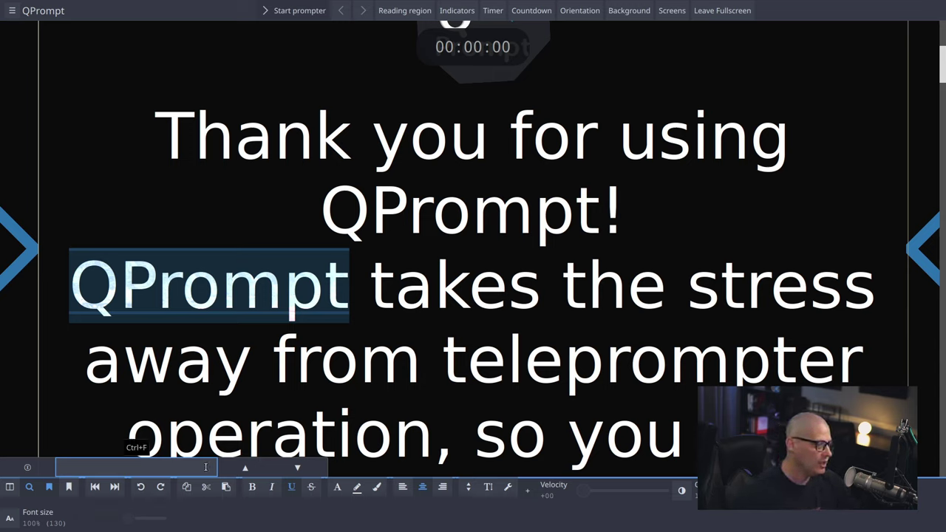
pyautogui.press('Escape')
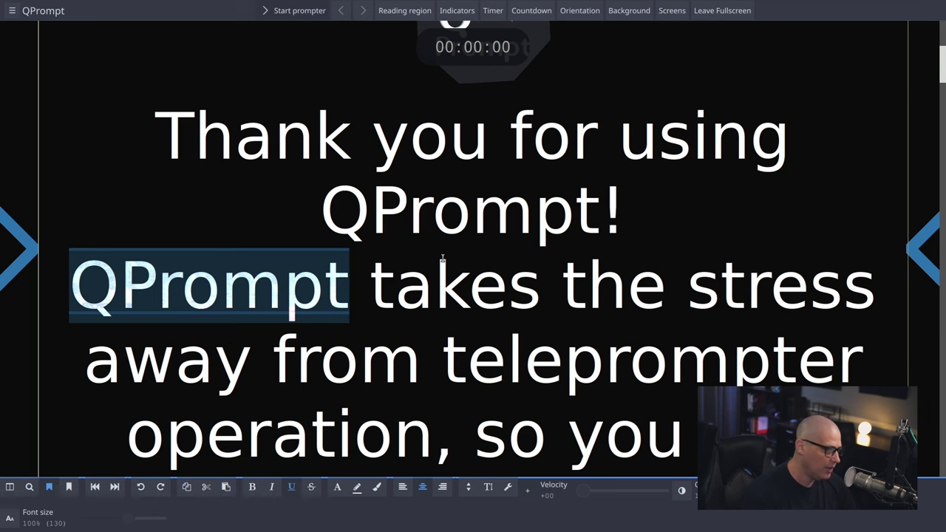
# Step: Leave fullscreen at the top of the script and switch to the QPrompt website in Brave
pyautogui.scroll(3, 443, 257)
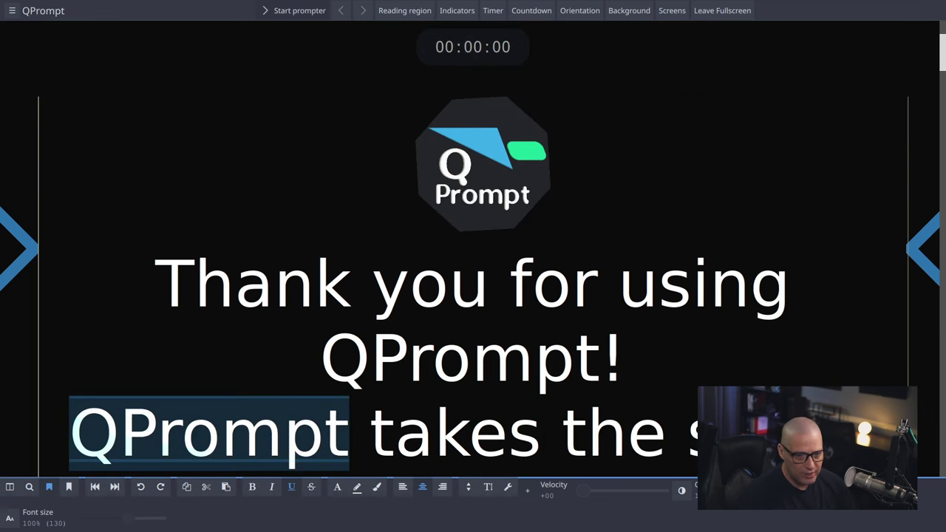
pyautogui.press('F11')
pyautogui.press('super+k')
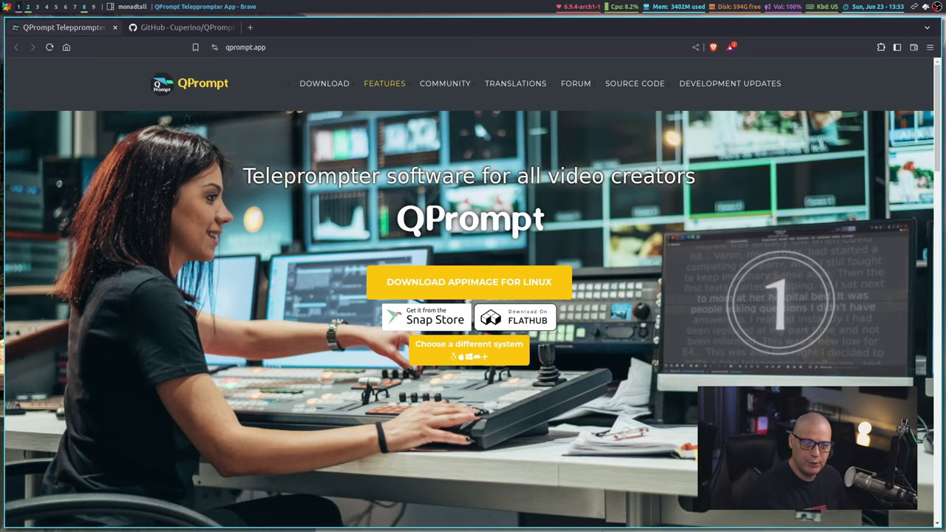